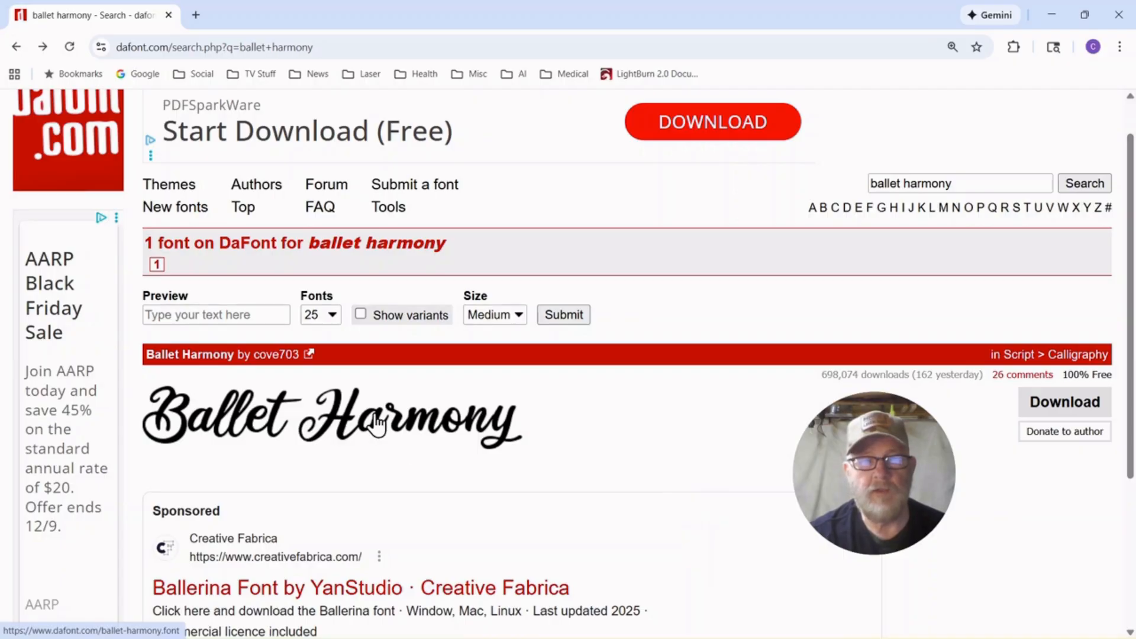
Open the Ballet Harmony font page on DaFont and examine its uppercase, lowercase and number glyphs.
click(1065, 395)
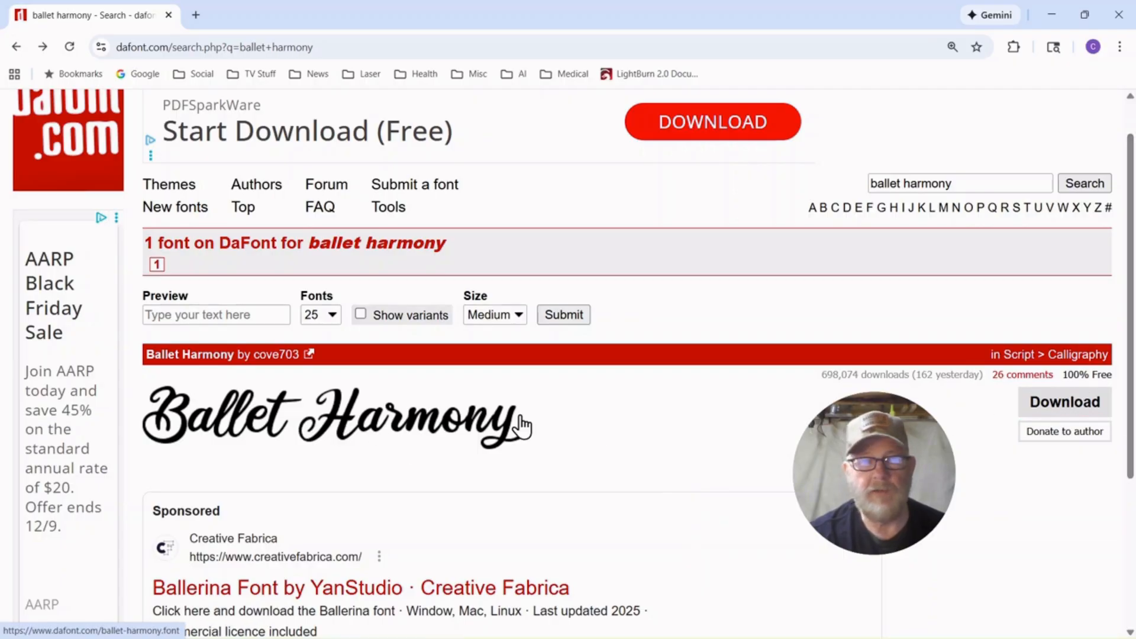
click(366, 438)
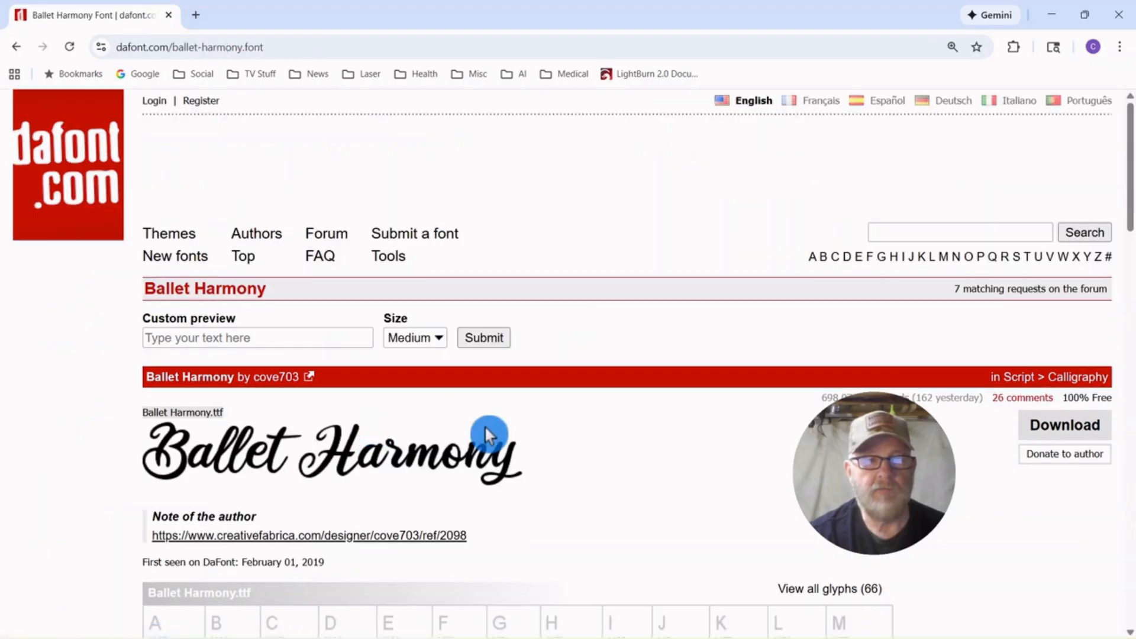
scroll(521, 435, down, 3)
scroll(540, 435, down, 12)
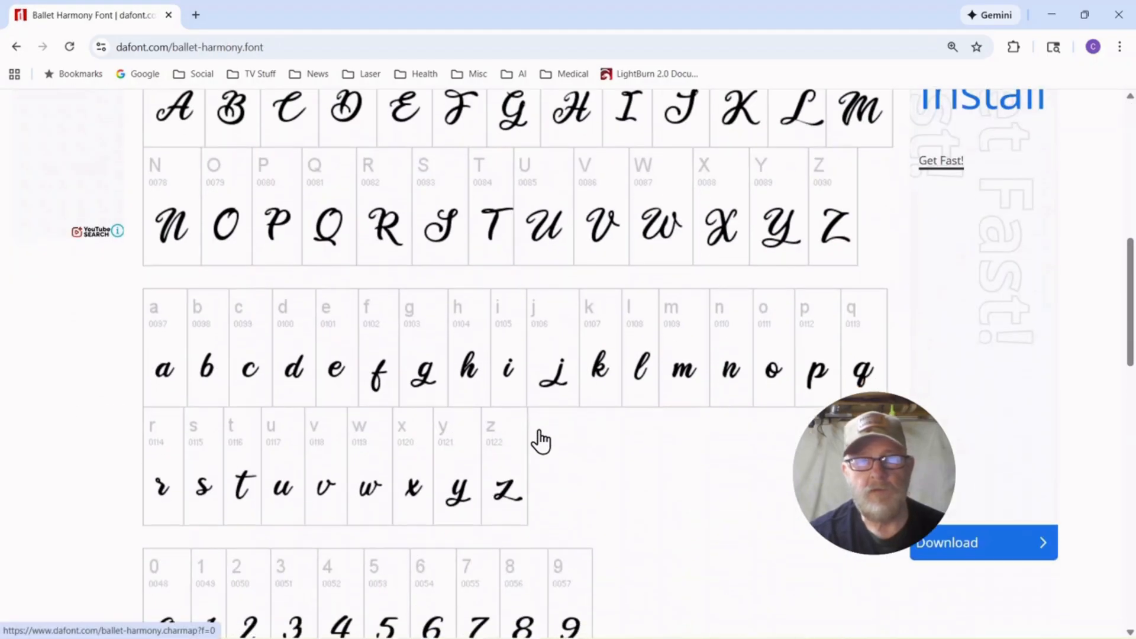
scroll(568, 444, up, 3)
scroll(562, 447, up, 10)
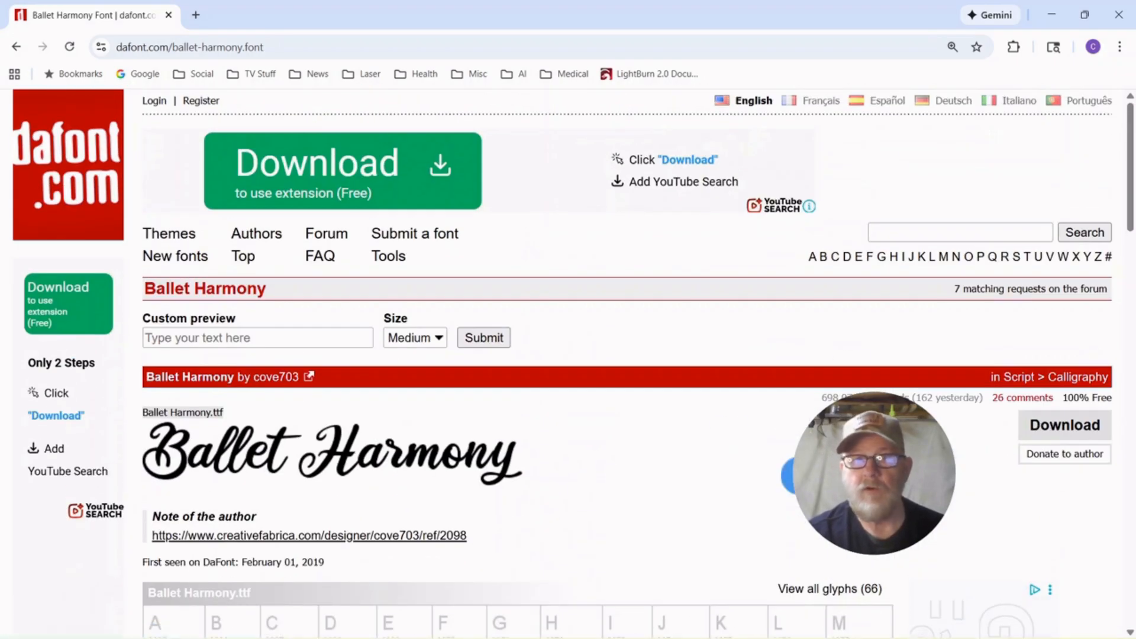
Switch to xTool Studio and place the text "HELLO" near the middle of the canvas.
click(1049, 16)
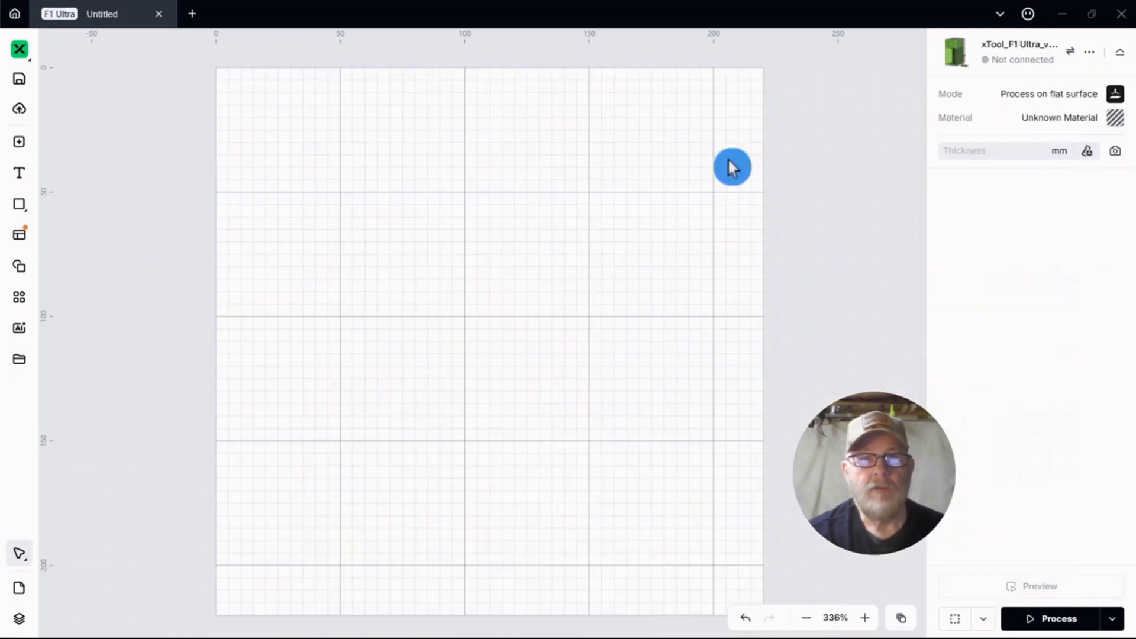
click(22, 177)
click(422, 276)
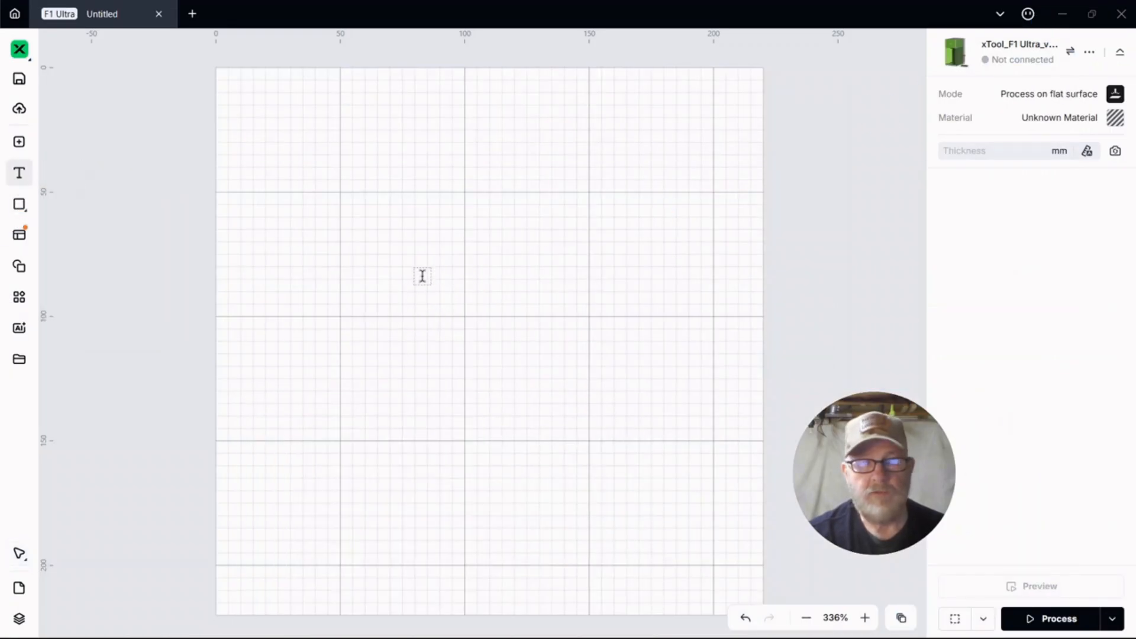
click(422, 276)
click(536, 230)
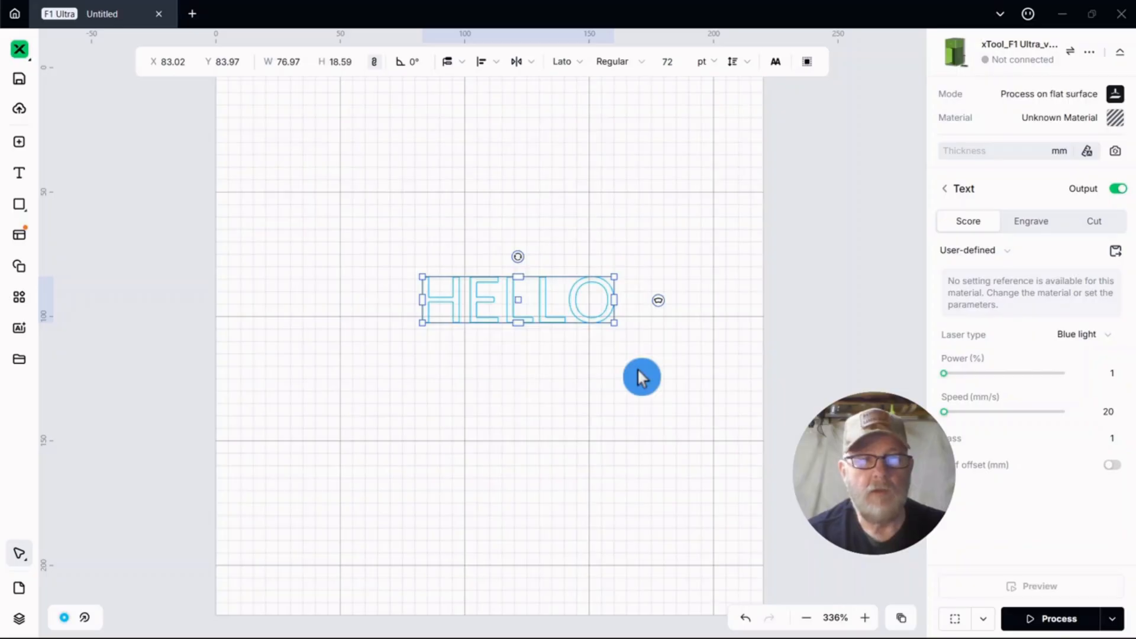
Open the font list for the HELLO text and look through the font categories, narrowing the list to Display fonts.
click(577, 67)
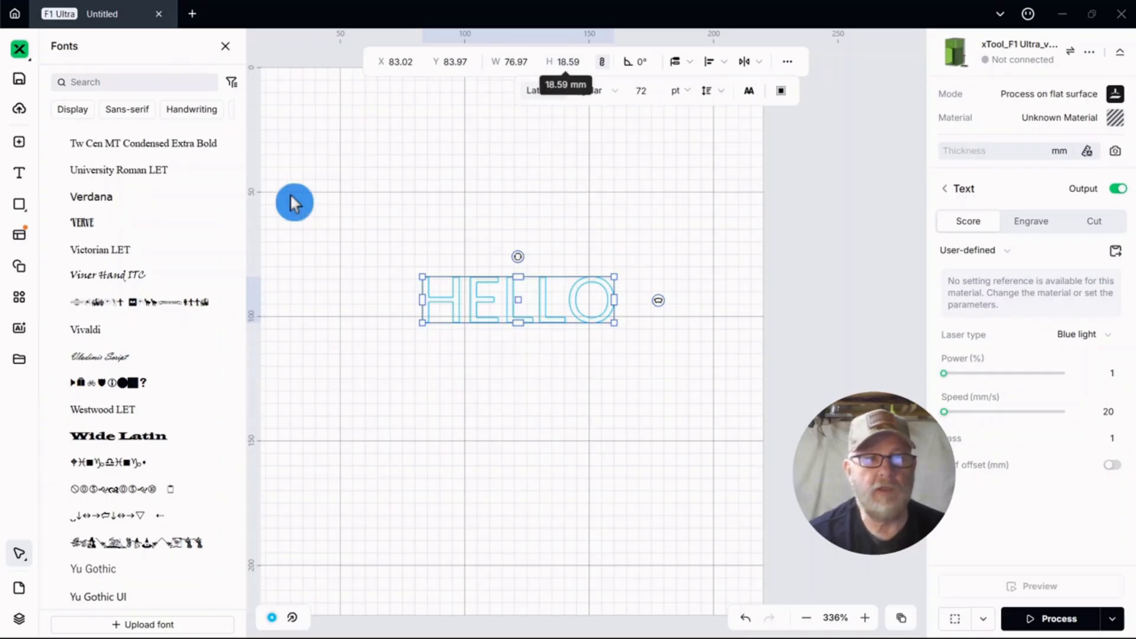
click(70, 117)
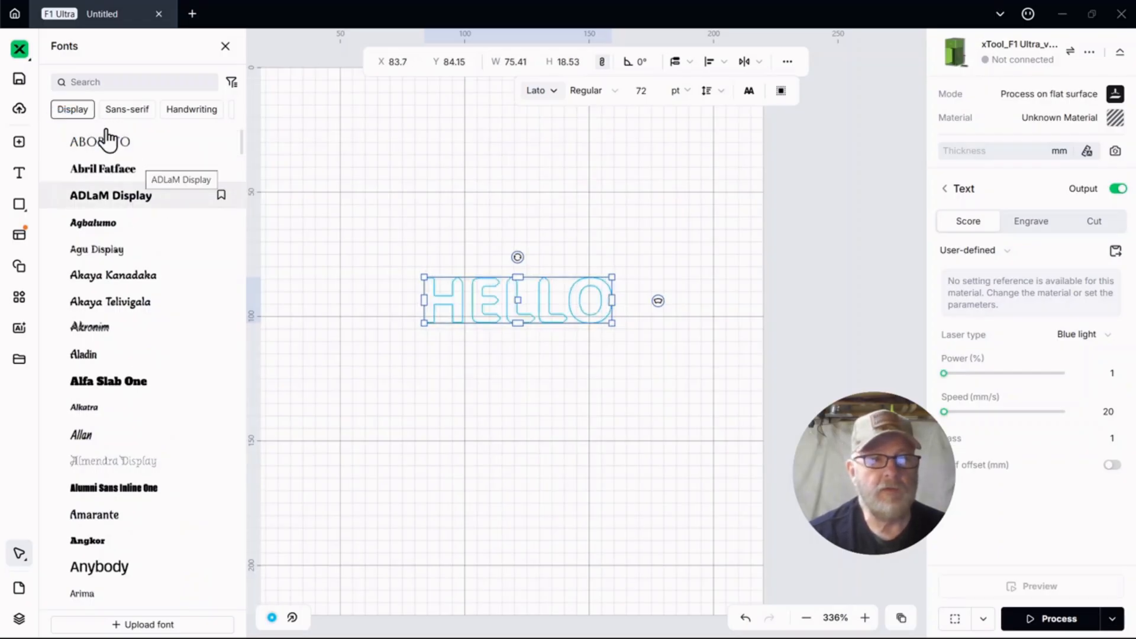
click(239, 115)
click(239, 115)
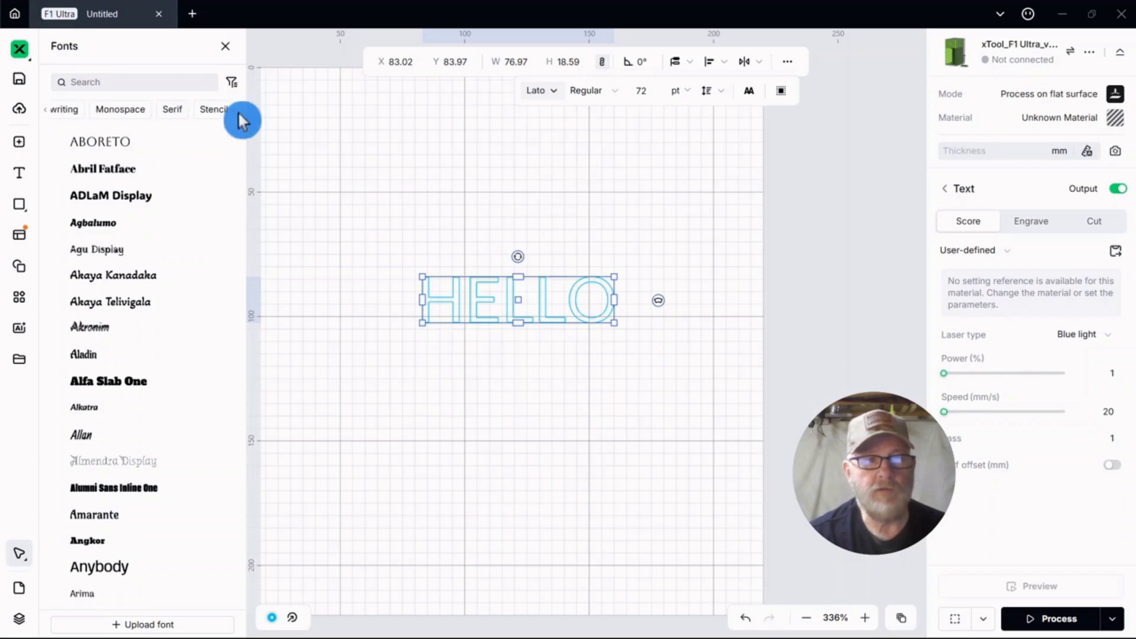
click(48, 114)
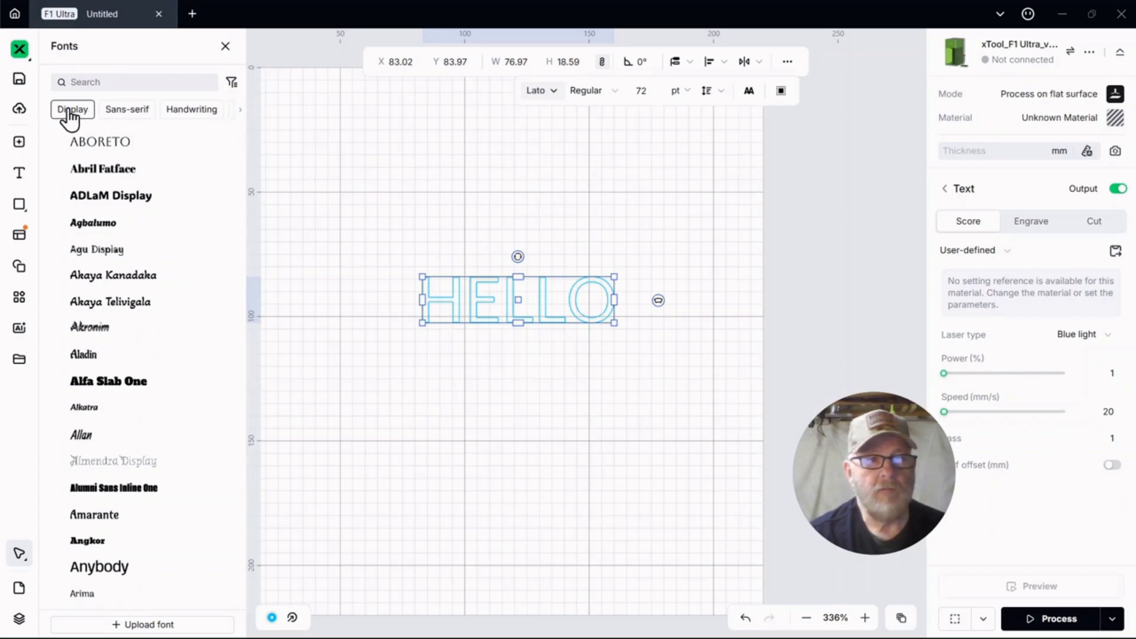
click(70, 112)
click(70, 111)
click(235, 117)
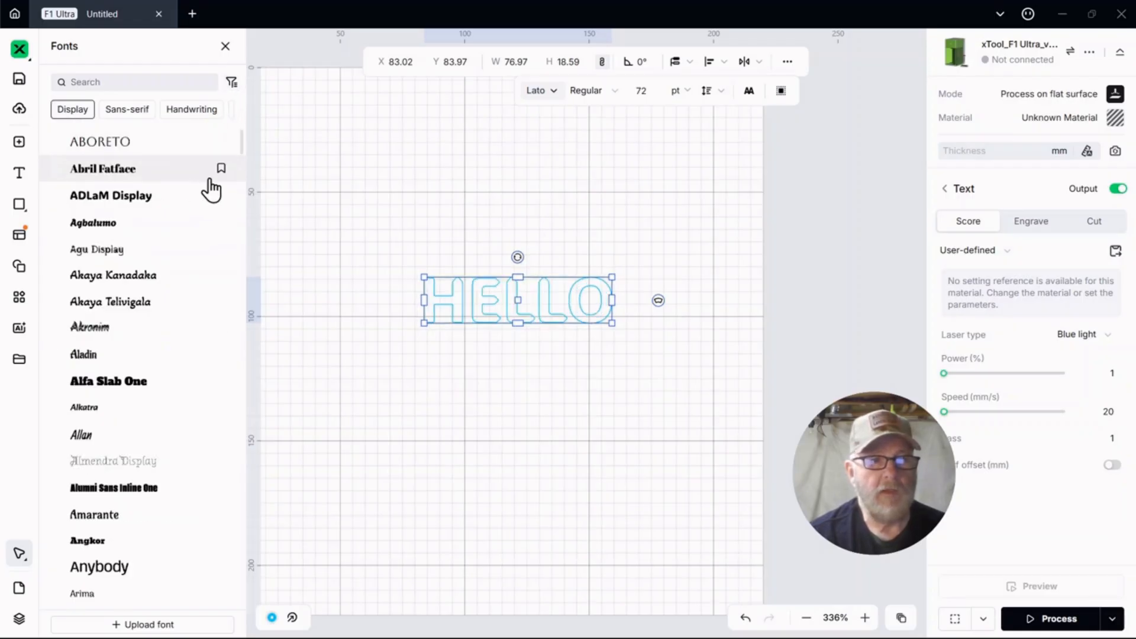
Browse the Display fonts through to the end of the list.
drag(242, 155, 241, 629)
scroll(248, 568, down, 3)
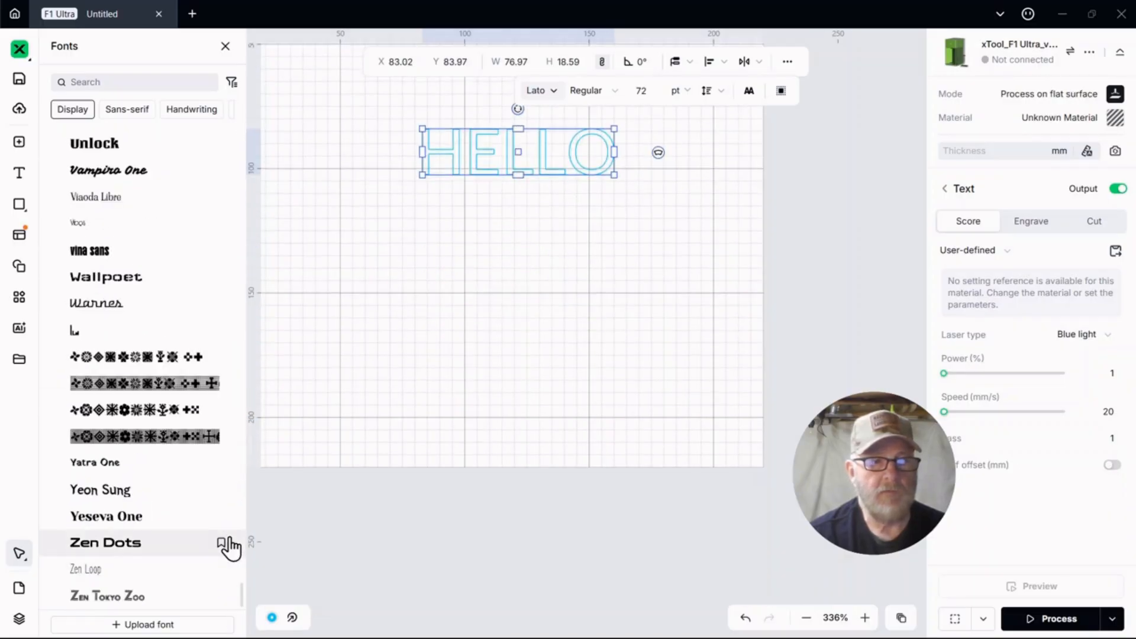
scroll(170, 559, up, 3)
scroll(165, 532, down, 1)
scroll(156, 537, down, 2)
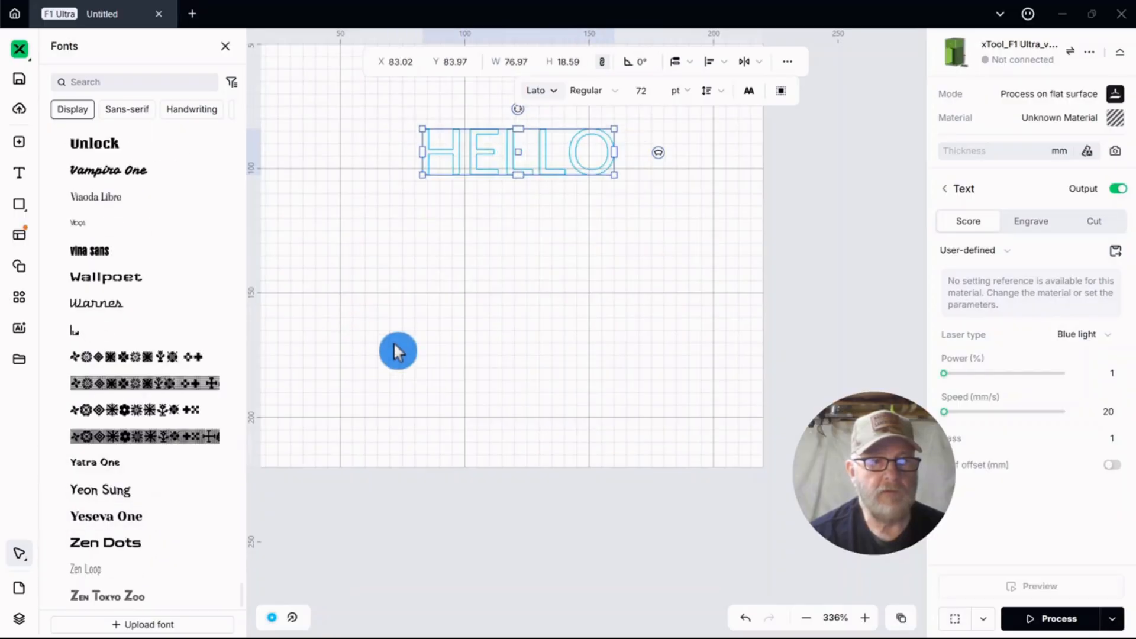
scroll(393, 341, up, 3)
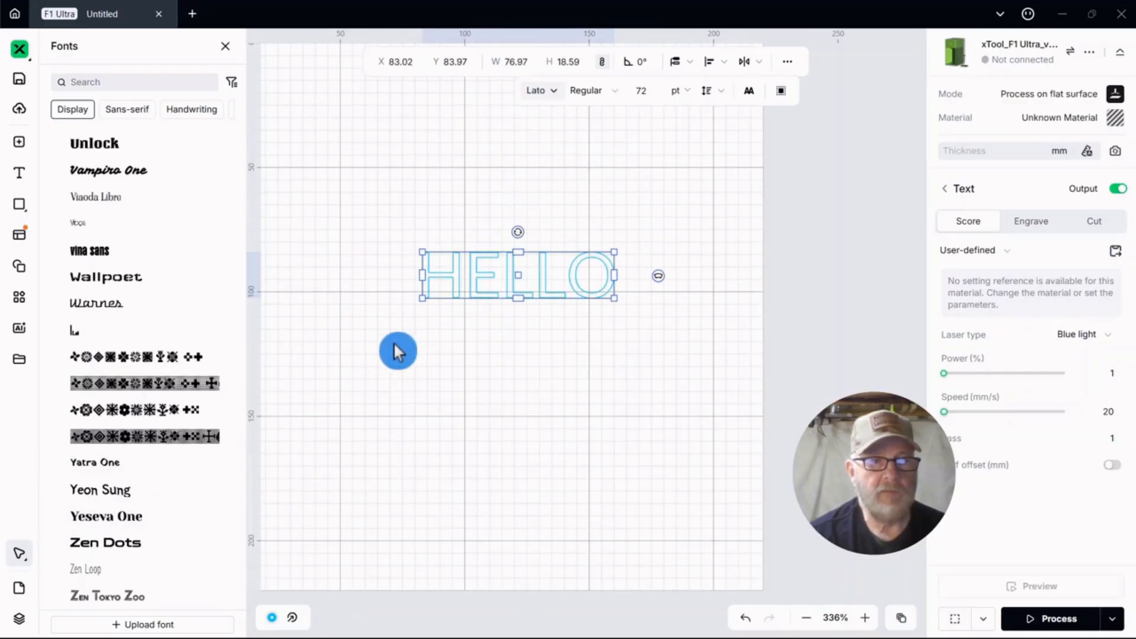
Upload the font file Ballet Harmony.ttf from the ballet_harmony folder in Downloads, then close the font list.
click(137, 626)
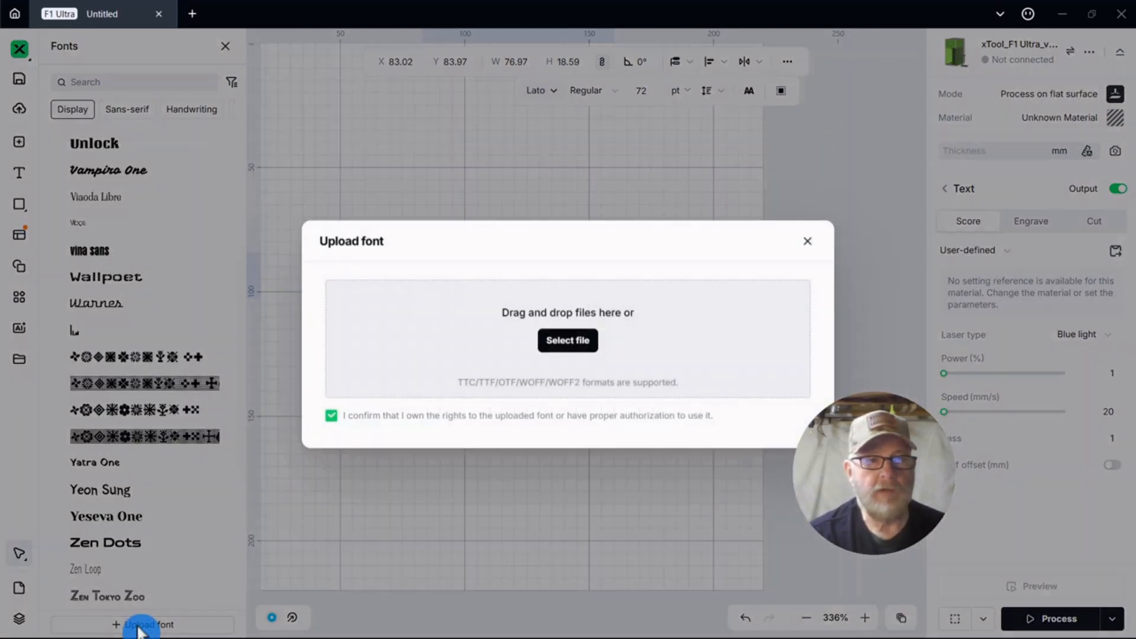
click(330, 415)
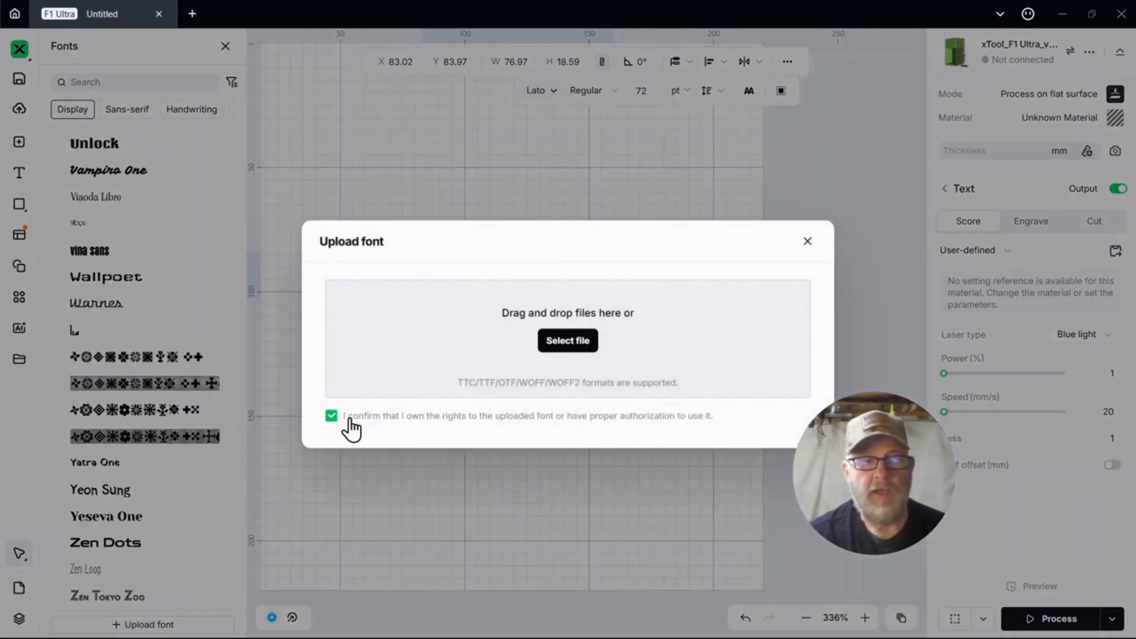
click(512, 431)
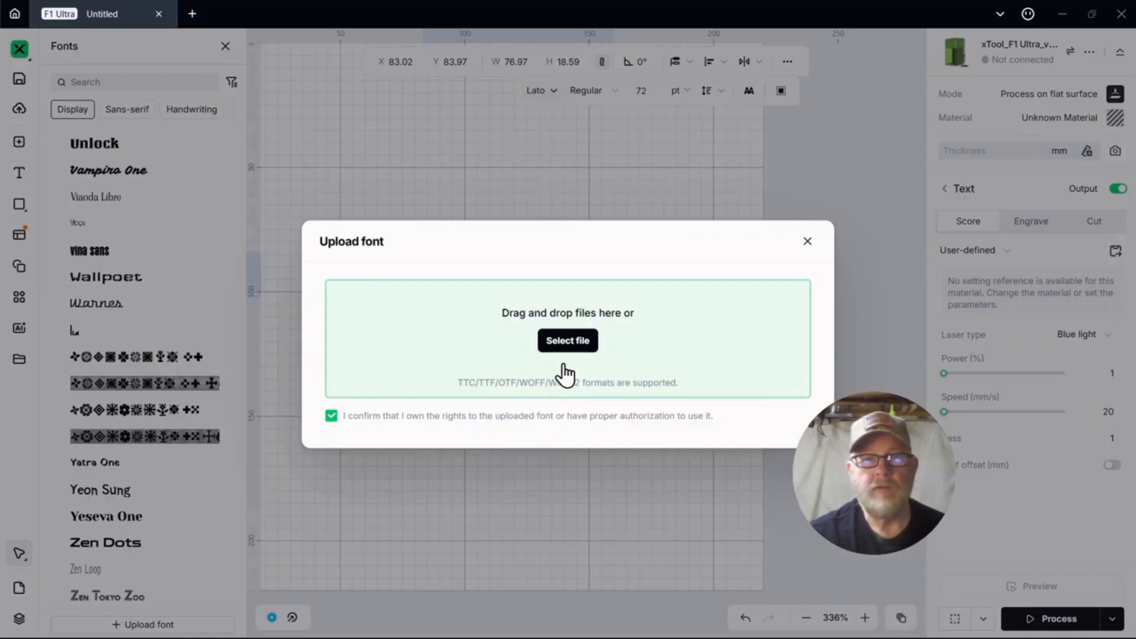
click(566, 342)
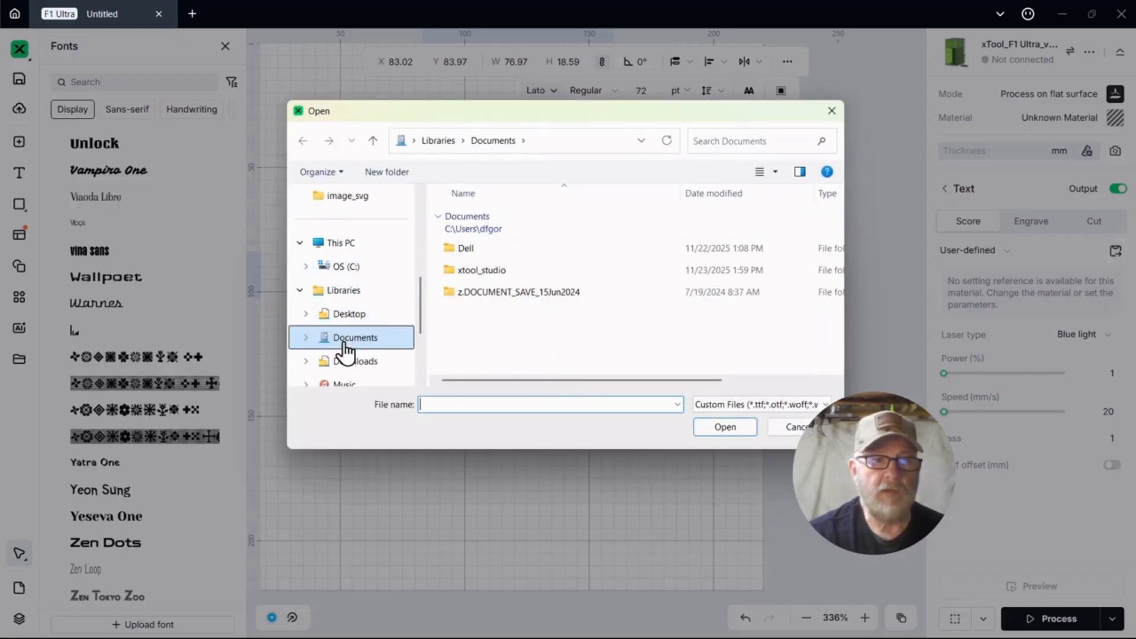
click(352, 362)
click(457, 249)
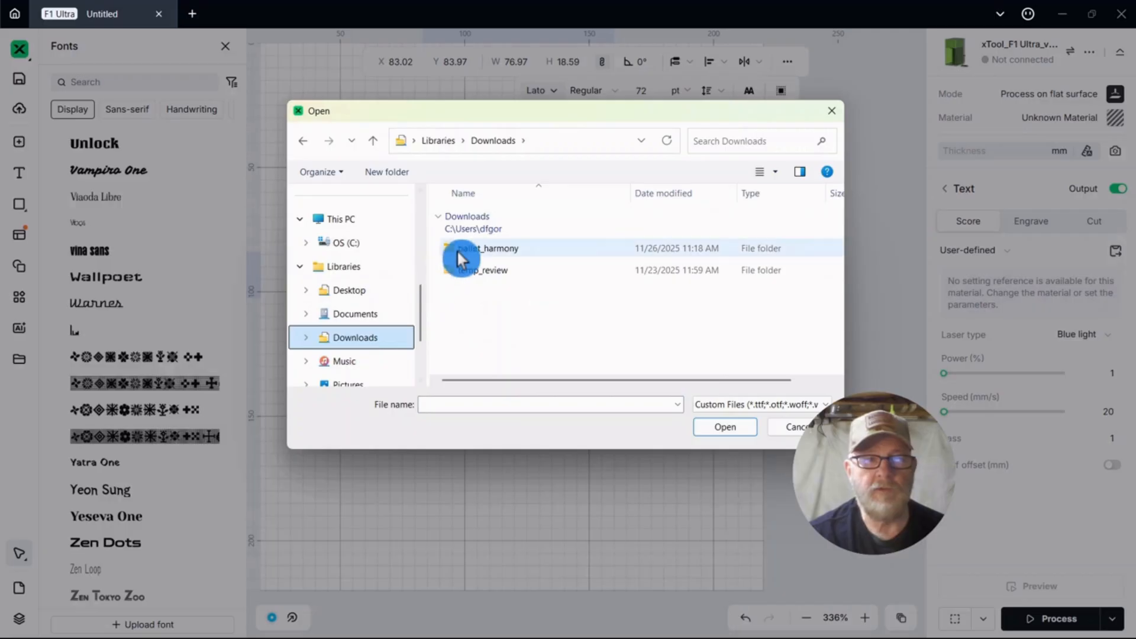
double_click(482, 247)
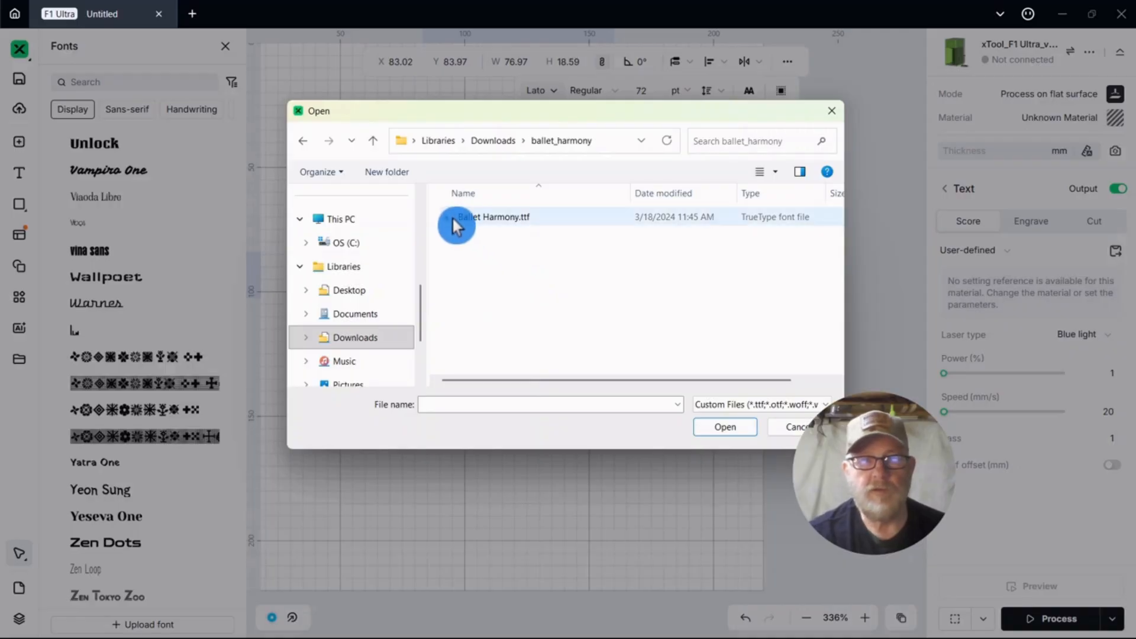
double_click(483, 215)
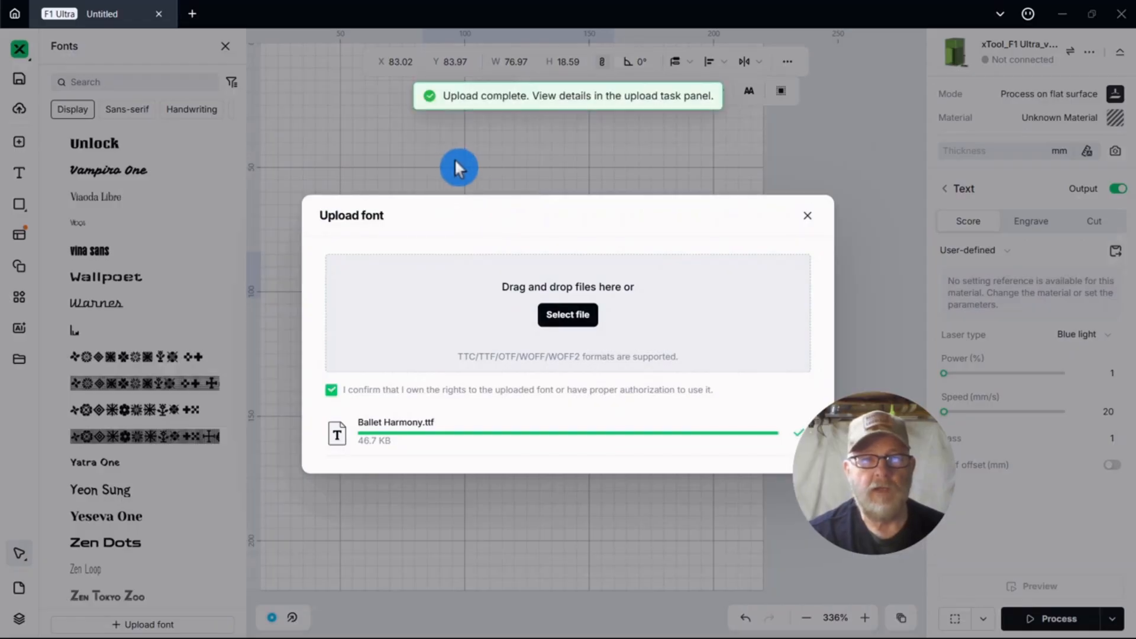
click(804, 217)
click(225, 52)
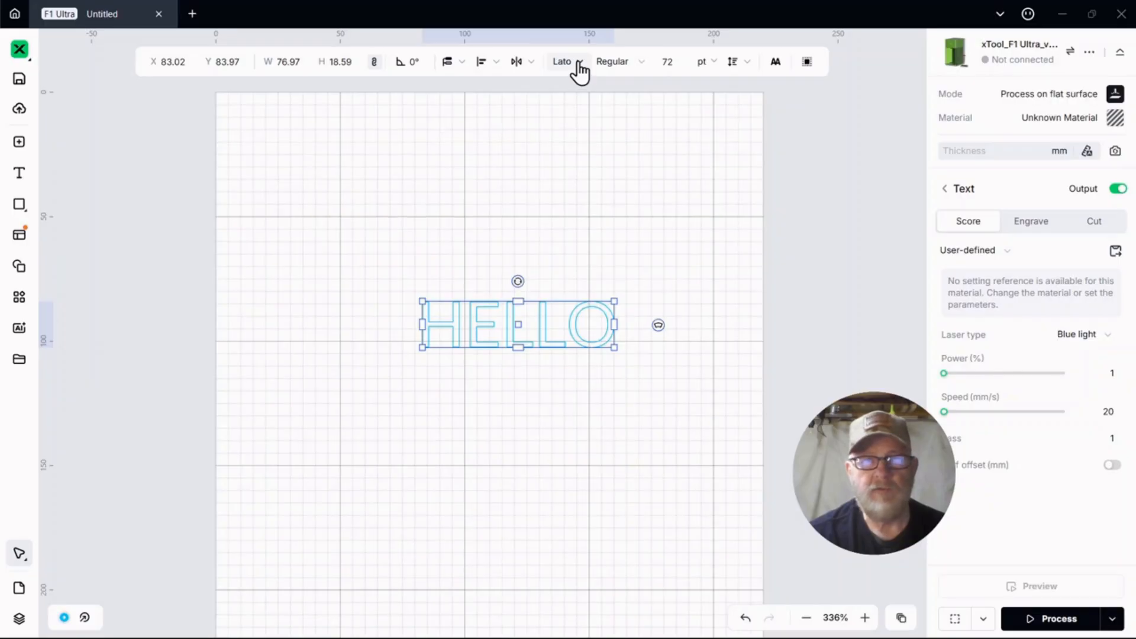
Reopen the font list for the HELLO text and filter it to show only Upload fonts.
click(577, 62)
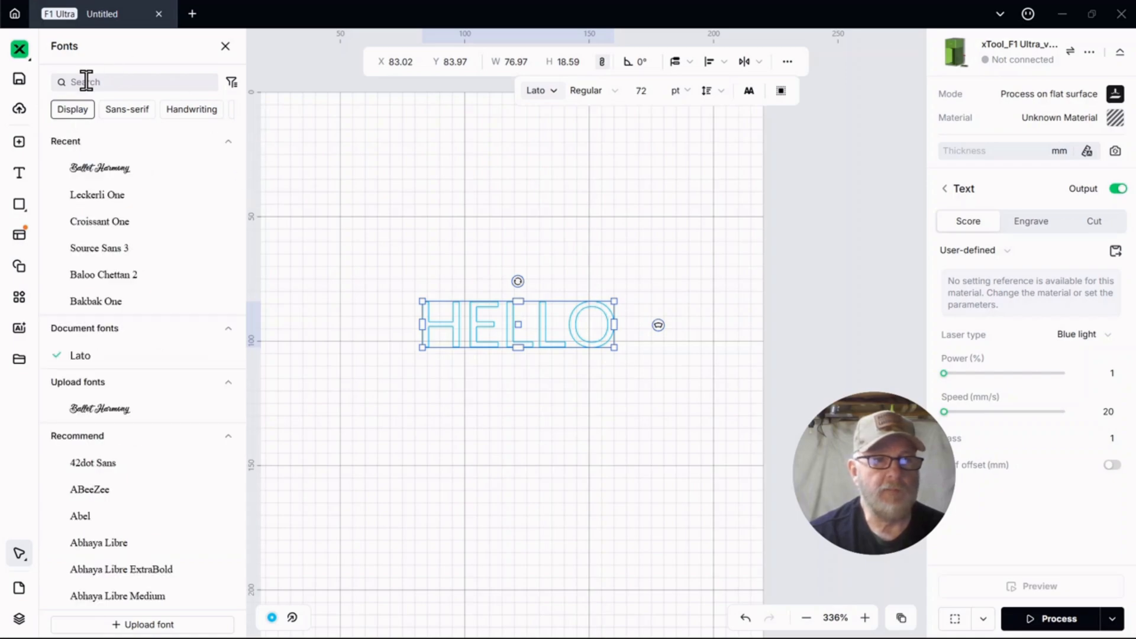
click(233, 83)
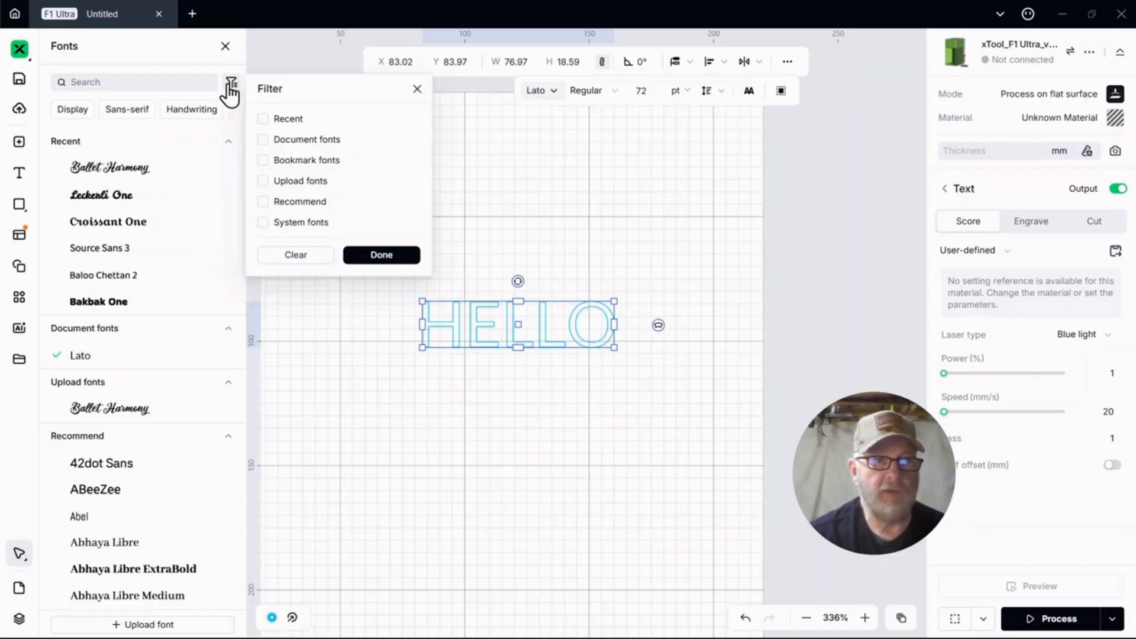
click(231, 84)
click(231, 84)
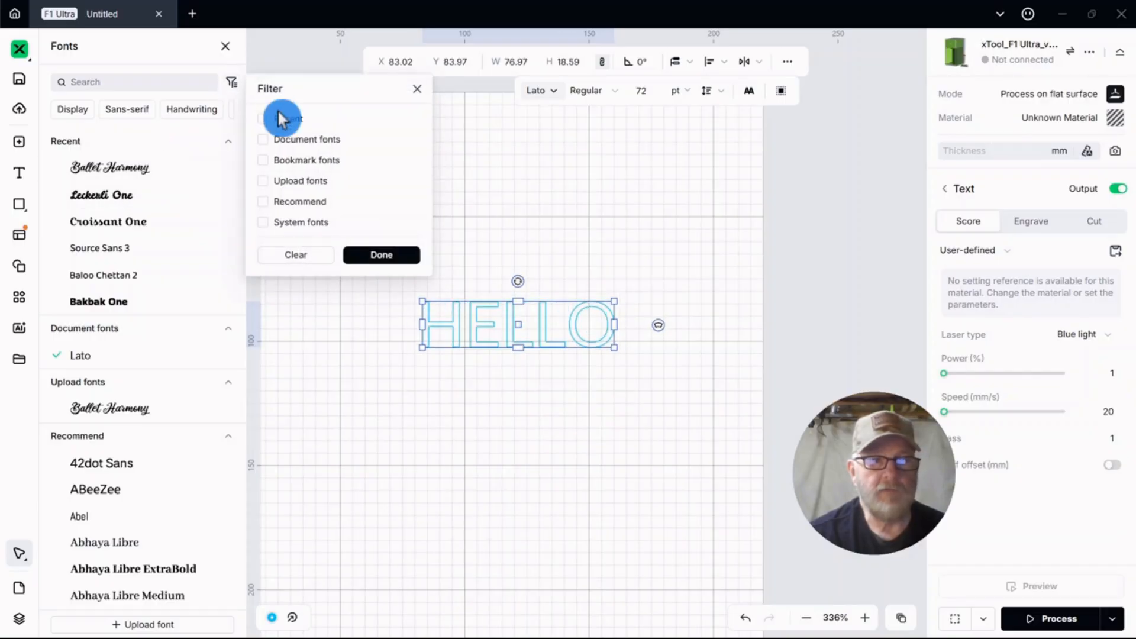
click(262, 181)
click(377, 256)
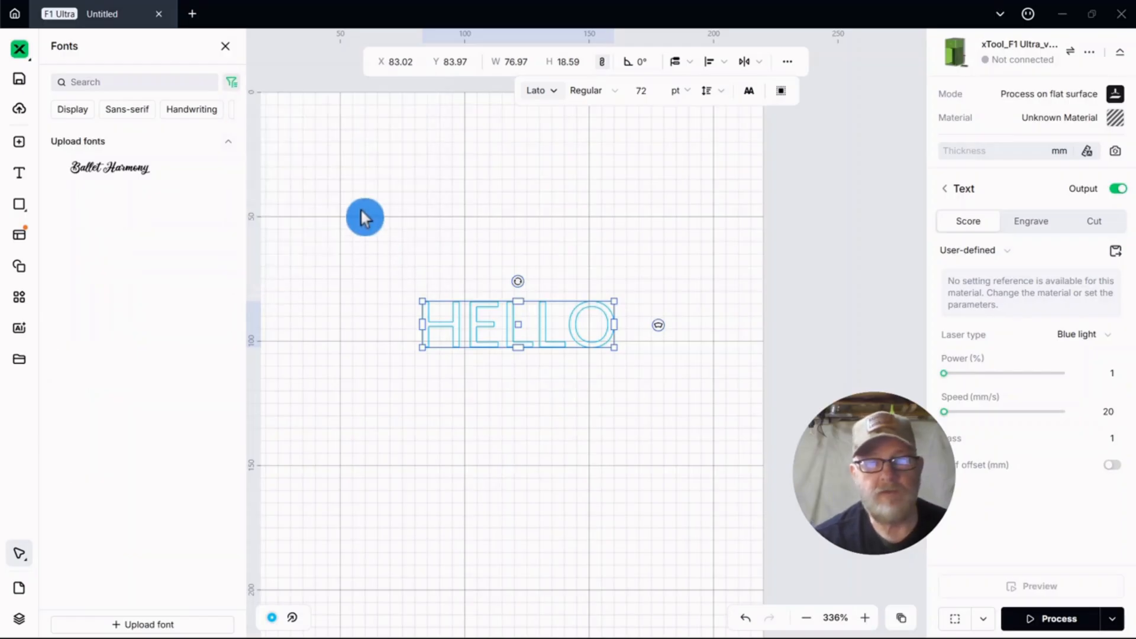
Apply the uploaded Ballet Harmony font to the HELLO text and close the font list.
mouse_move(180, 176)
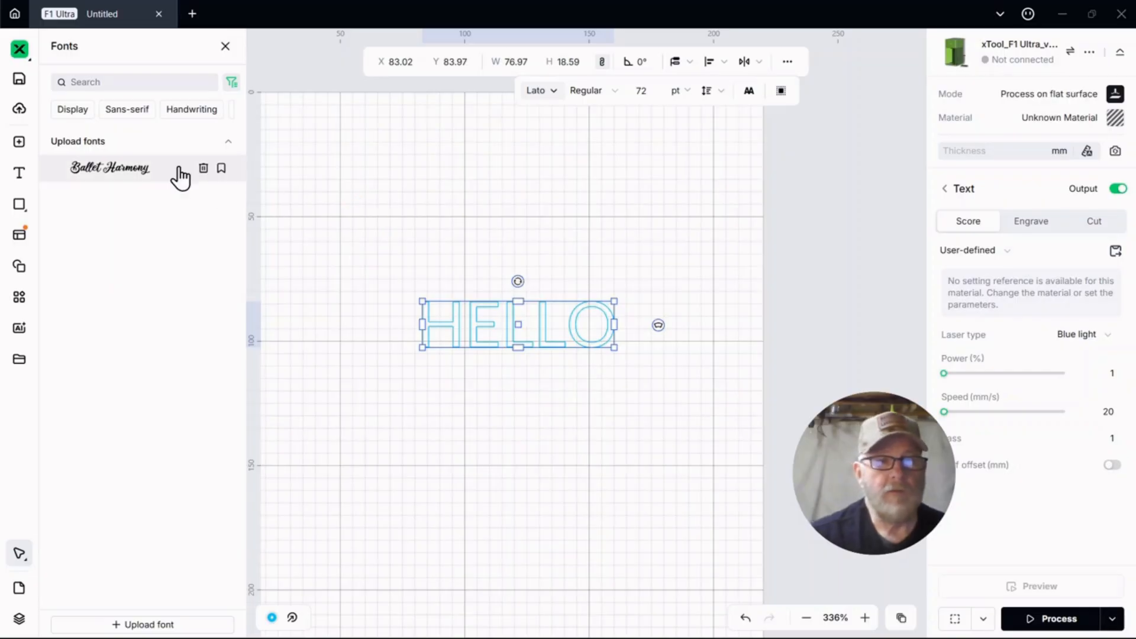
click(104, 172)
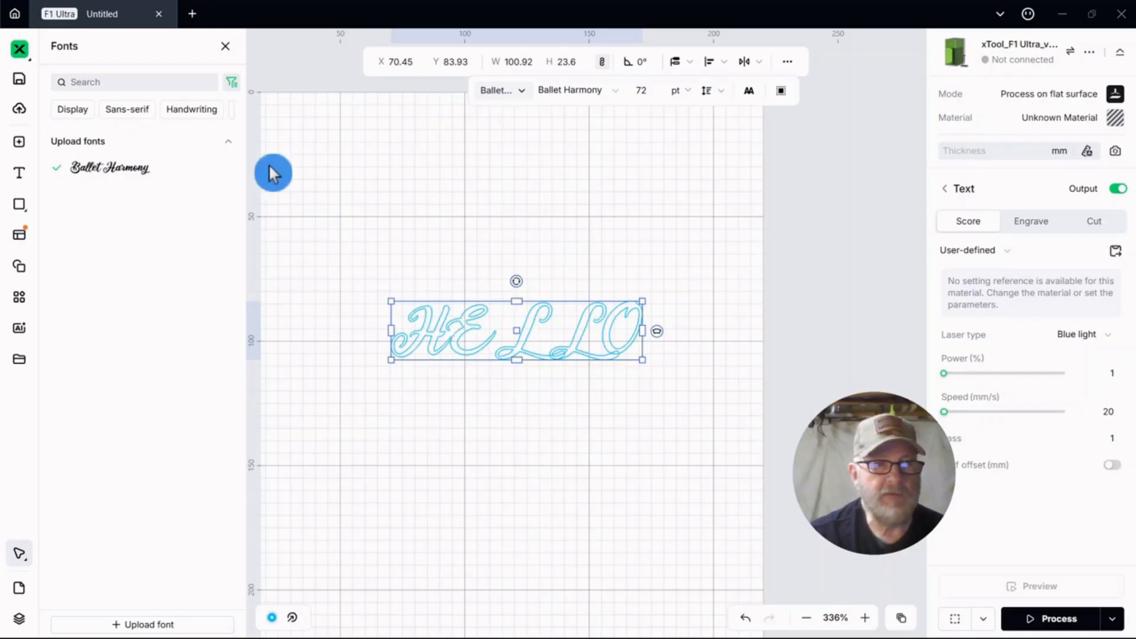
click(224, 46)
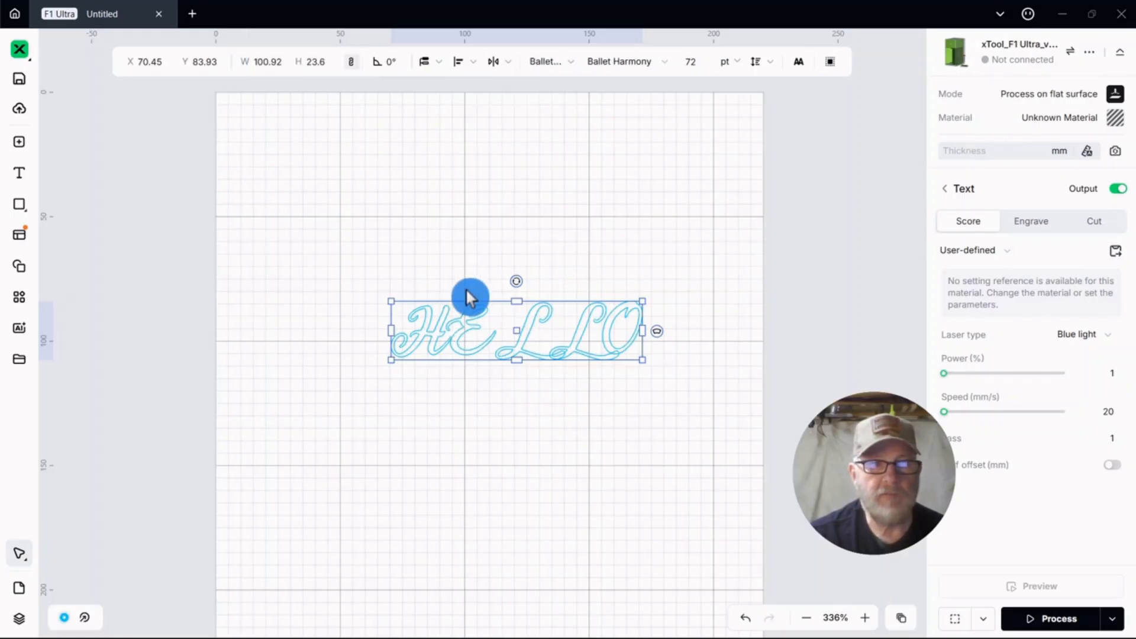
Replace the capital letters after the H with "ello" so the text reads "Hello".
double_click(463, 335)
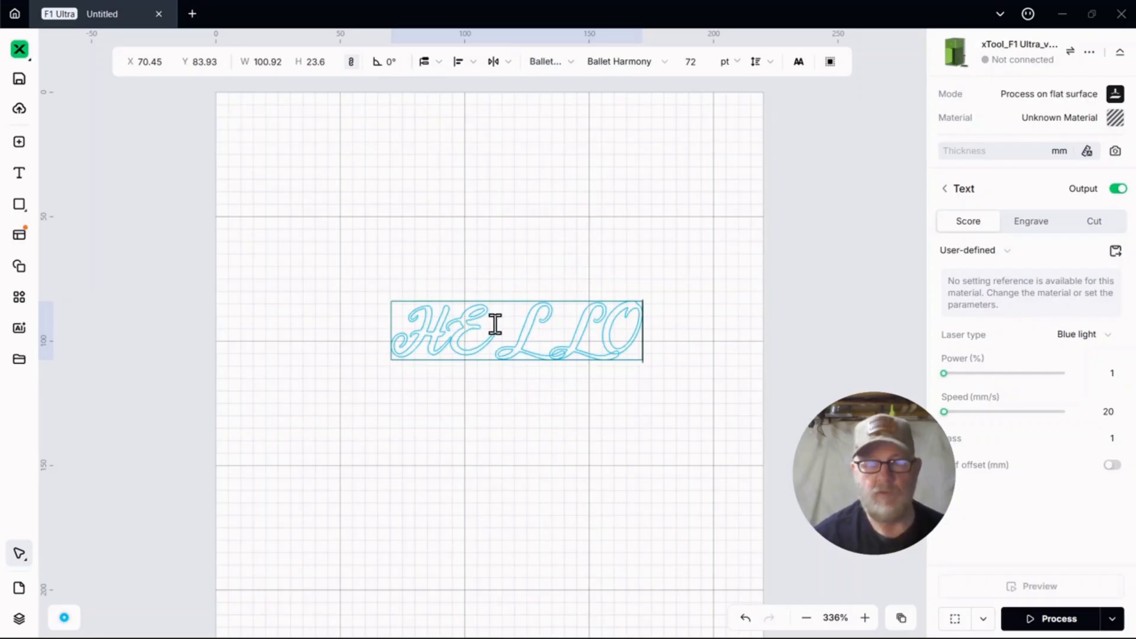
click(495, 325)
key(BackSpace)
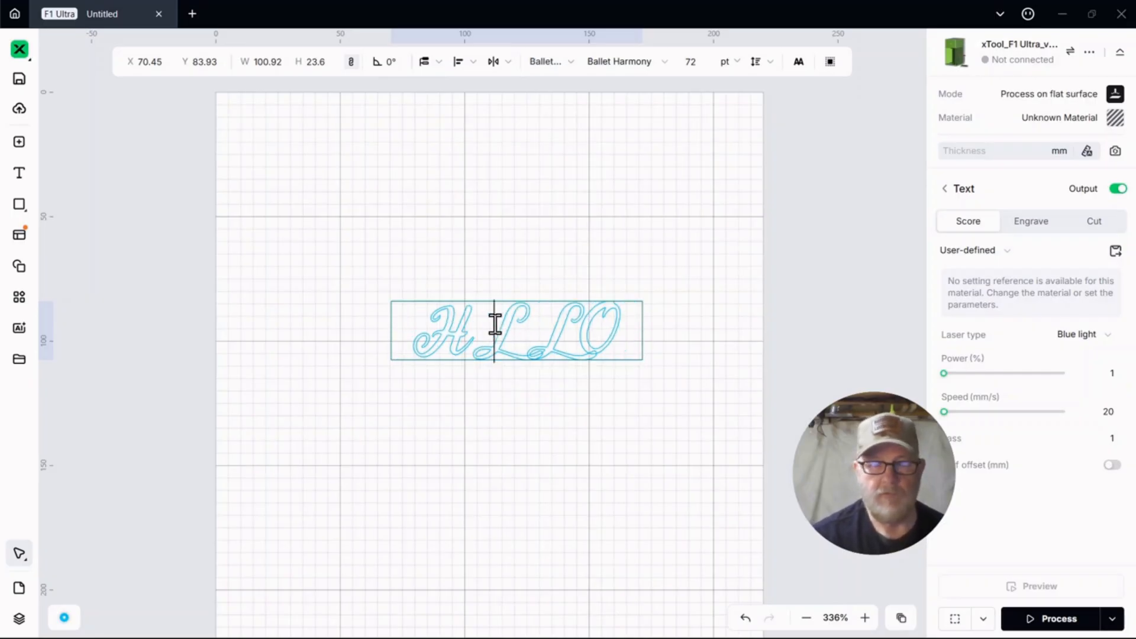
key(Delete)
key(Delete)
key(Delete)
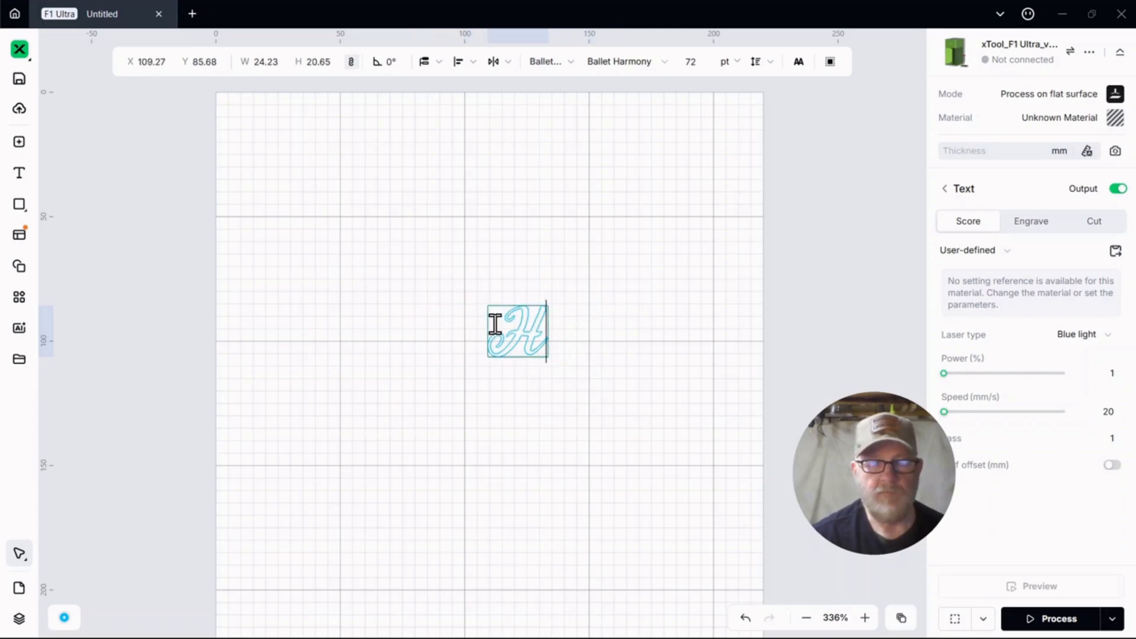
text(ello)
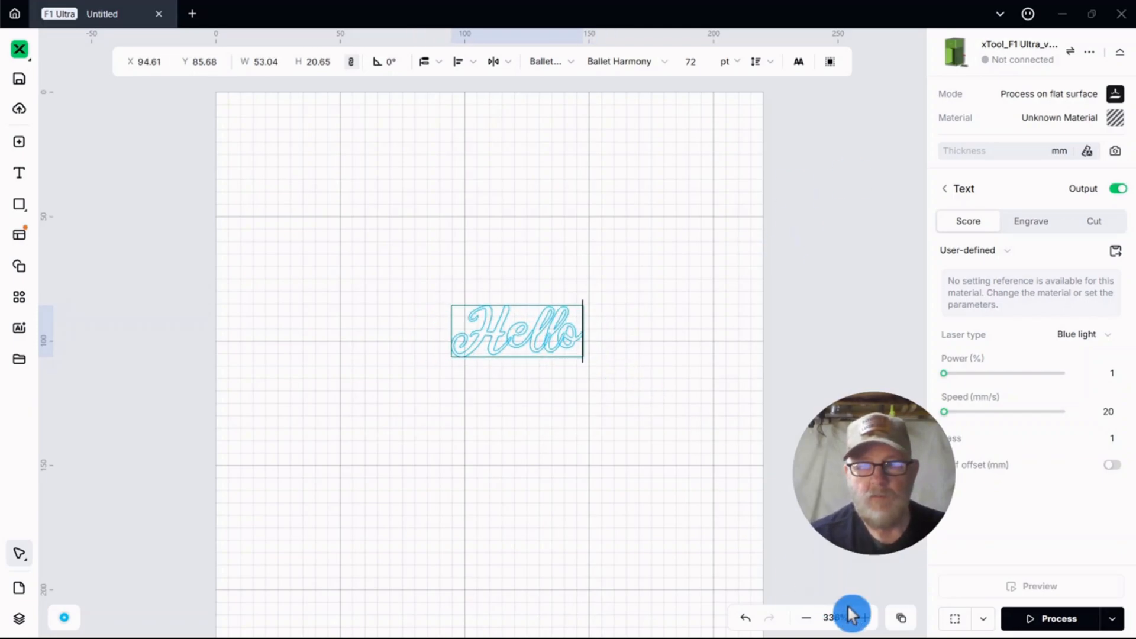
click(864, 618)
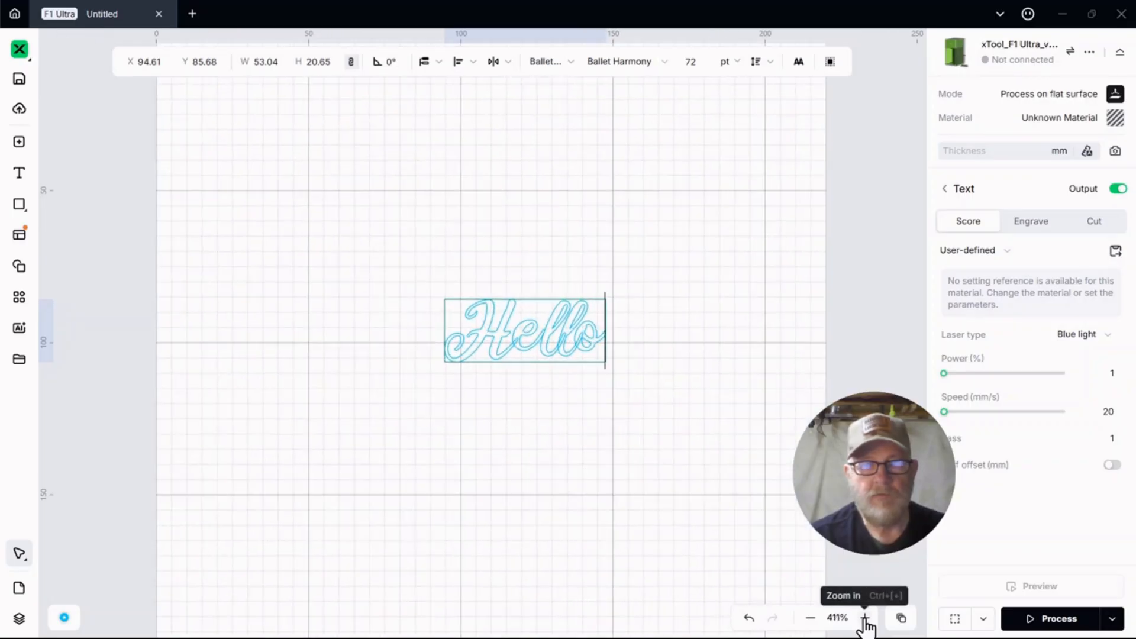
Finish editing the Hello text and weld its overlapping letters into one continuous outline.
click(864, 618)
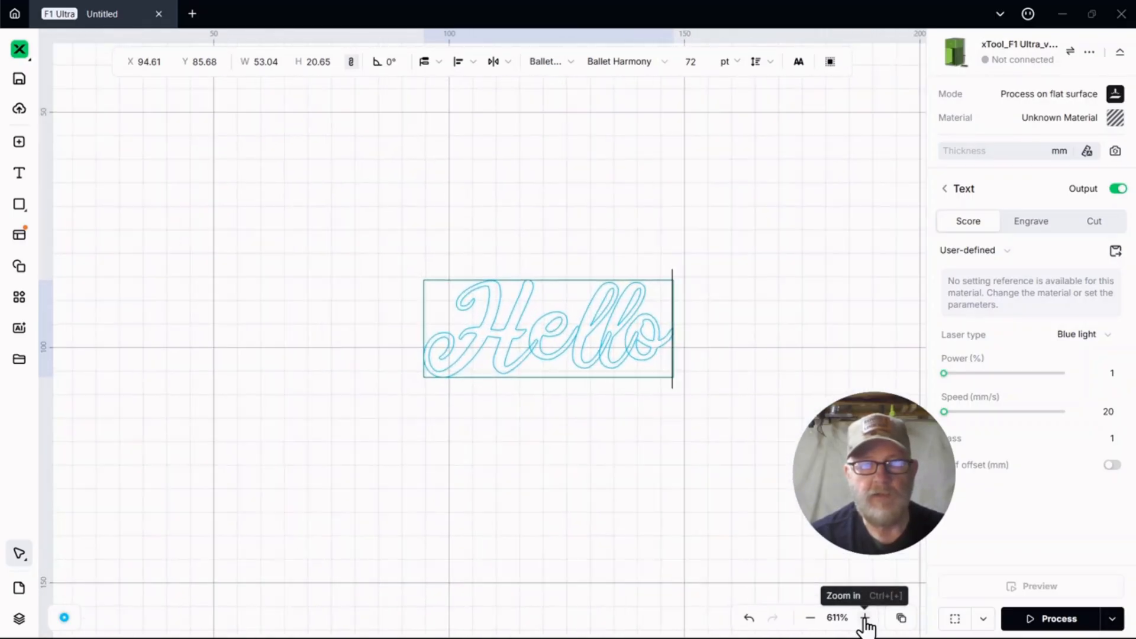
click(864, 618)
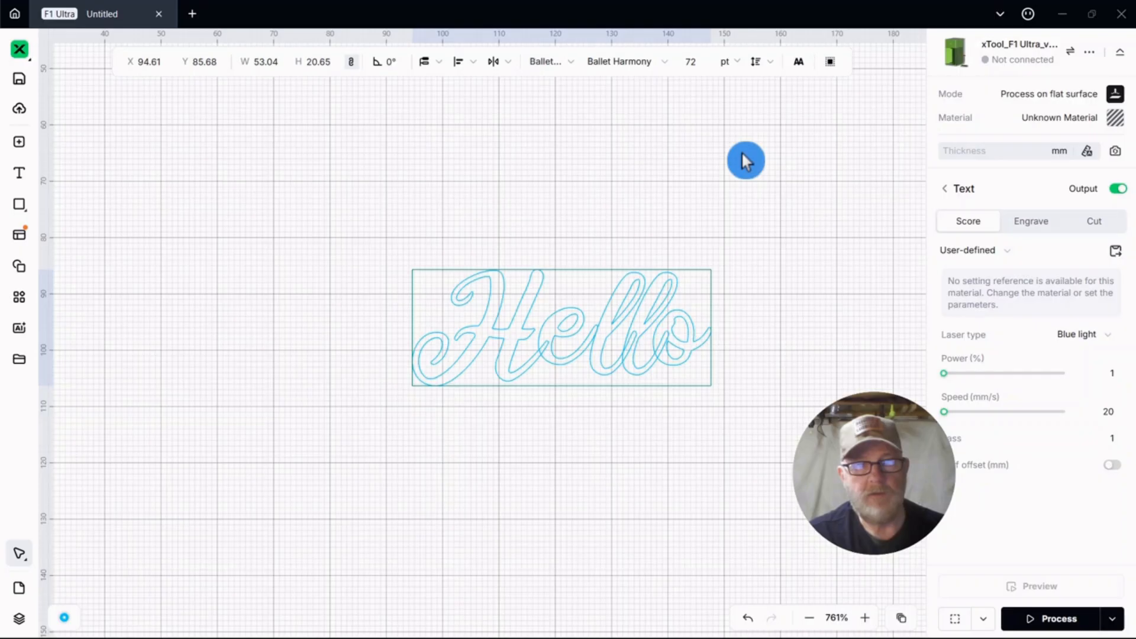
key(Escape)
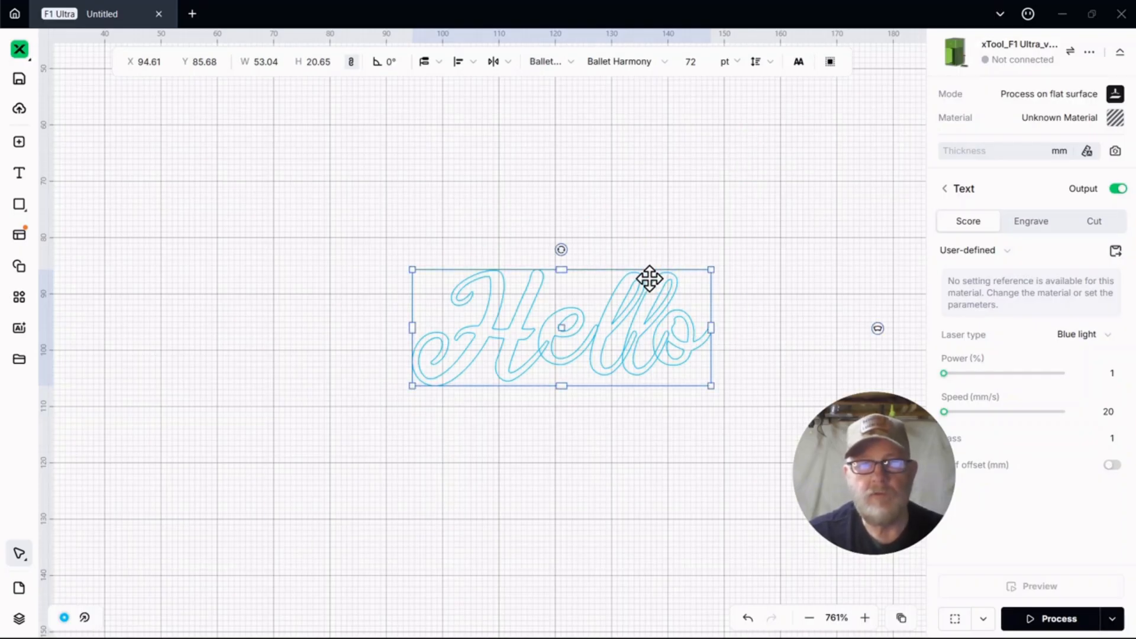
click(798, 61)
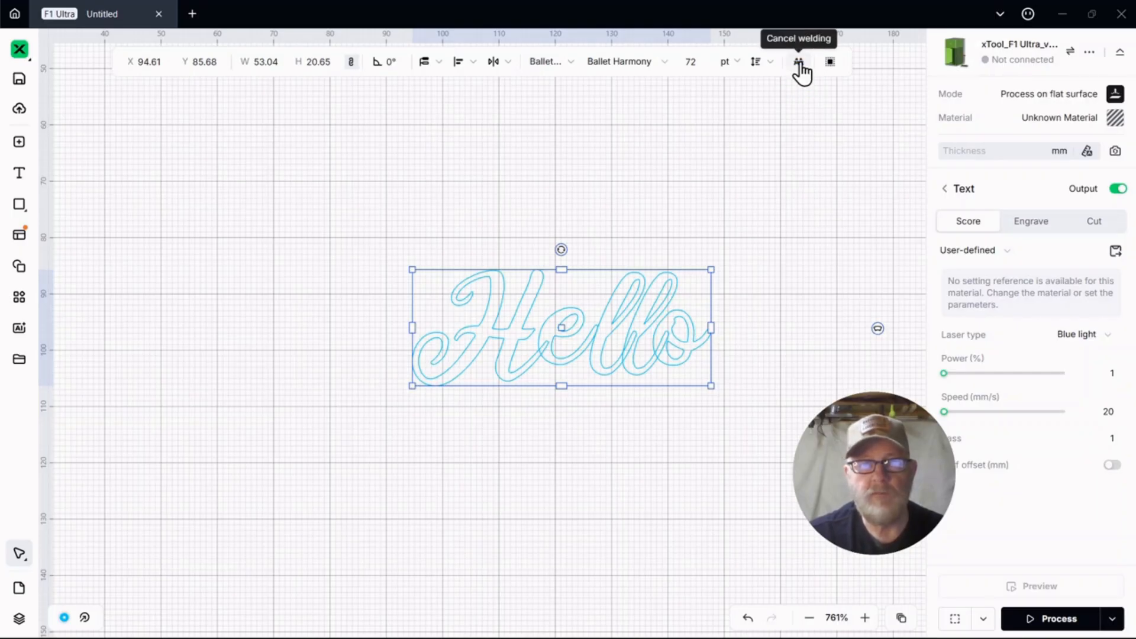
Move the welded Hello text horizontally to an X position of about 84, keeping its height on the canvas.
click(575, 457)
drag(571, 352, 504, 343)
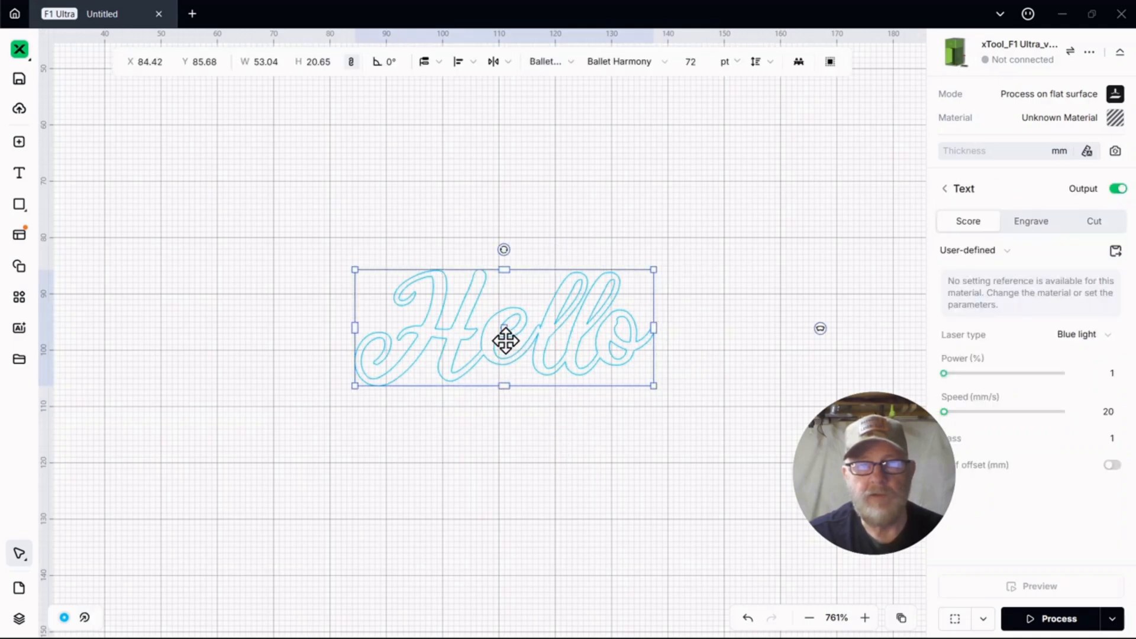
click(595, 219)
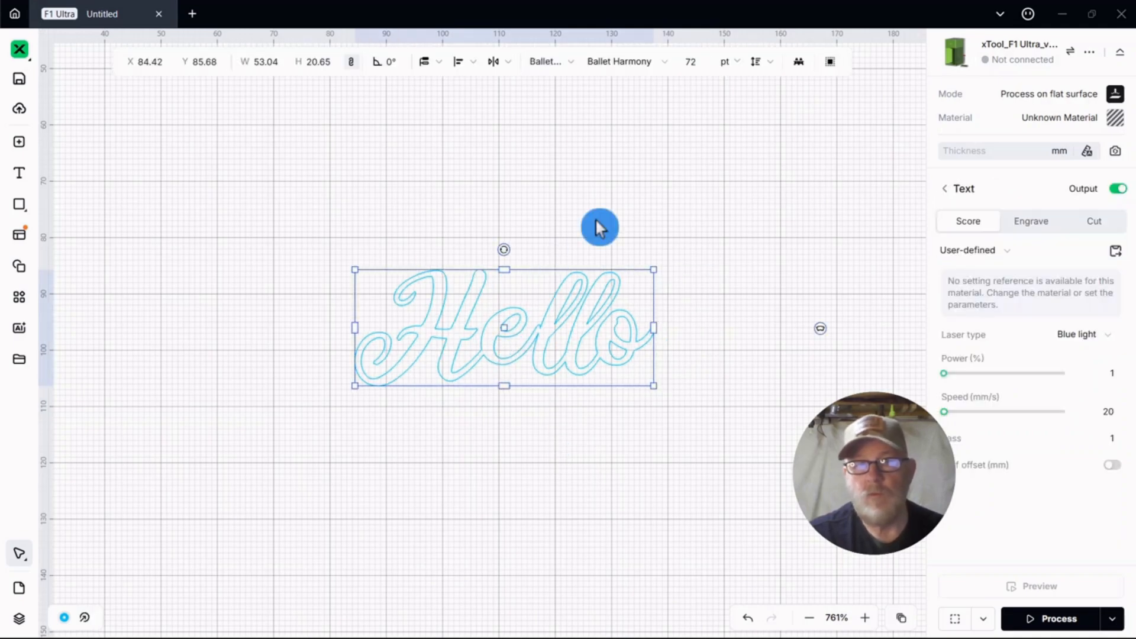